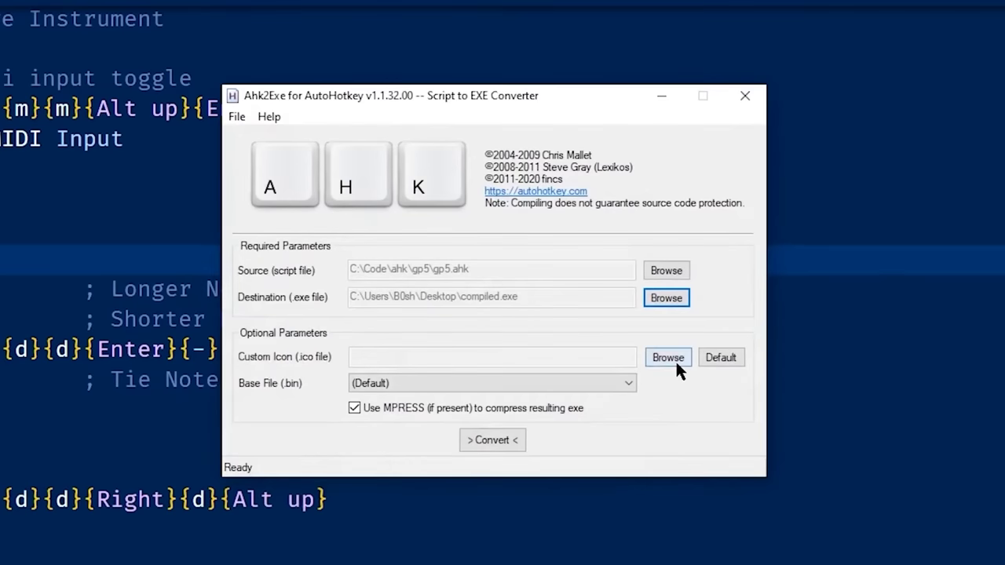
Choose a custom icon file for compiling gp5.ahk into compiled.exe
{"action": "double_click", "coordinate": [444, 290]}
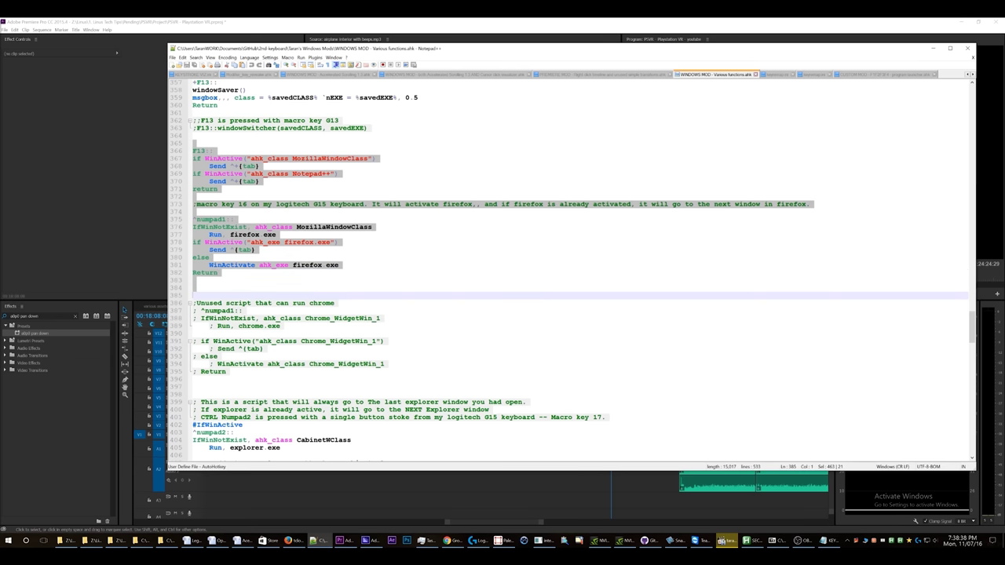
{"action": "left_click_drag", "start_coordinate": [236, 298], "coordinate": [253, 105]}
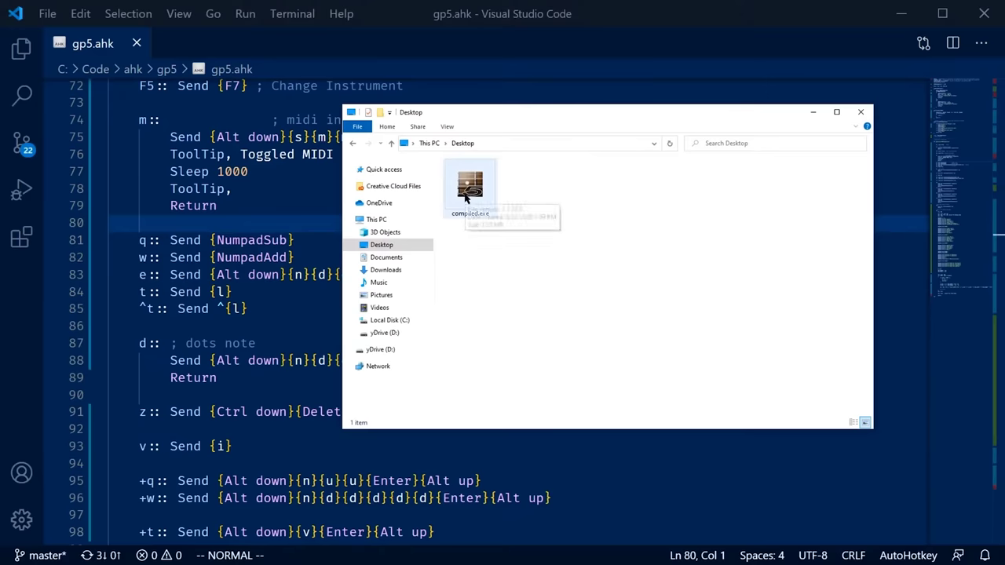
Bring up the available actions for compiled.exe in the Desktop folder
{"action": "right_click", "coordinate": [467, 196]}
{"action": "left_click", "coordinate": [550, 189]}
{"action": "left_click_drag", "start_coordinate": [471, 189], "coordinate": [202, 175]}
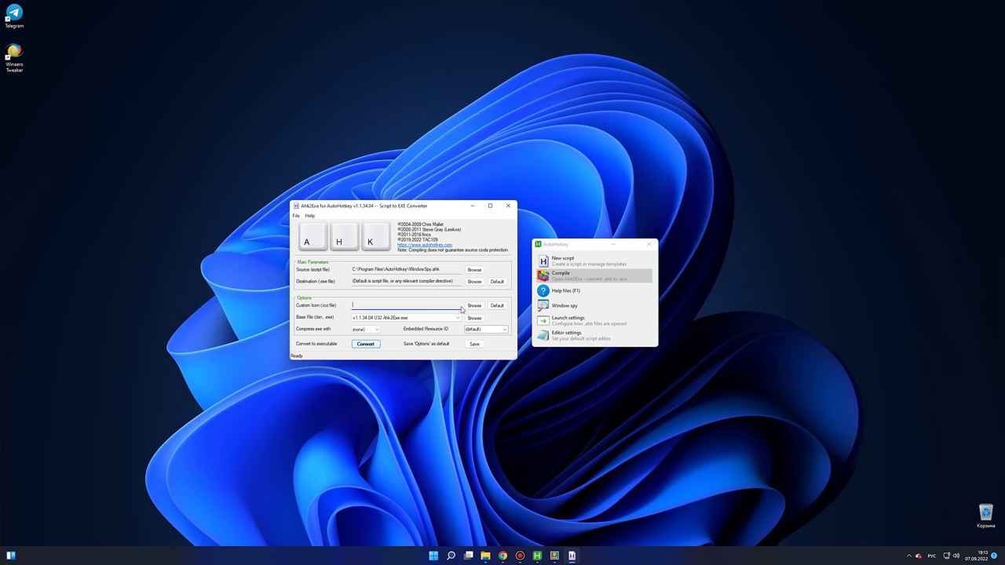
Convert WindowSpy.ahk into an executable with the default destination and no compression
{"action": "left_click", "coordinate": [364, 345]}
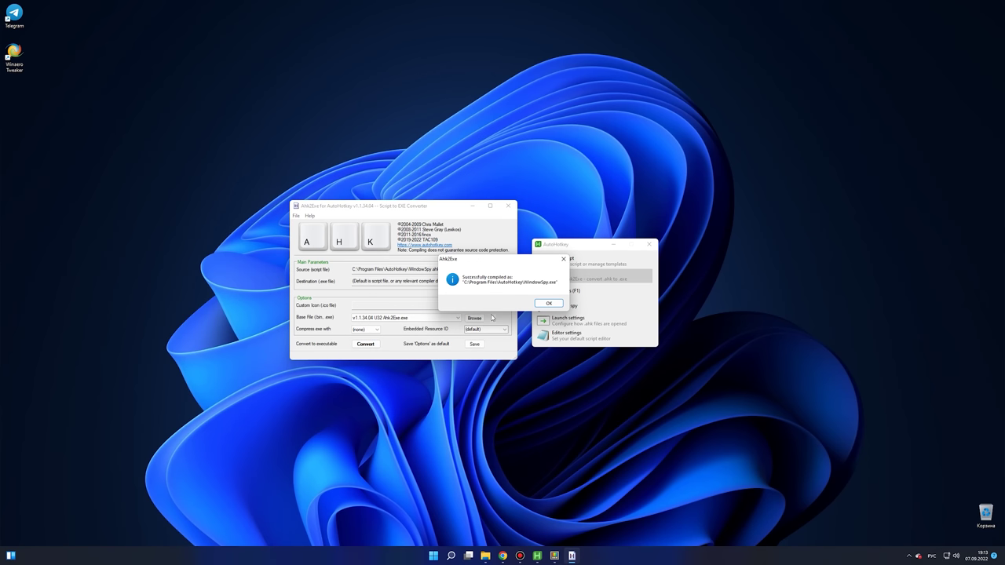
{"action": "left_click", "coordinate": [548, 304]}
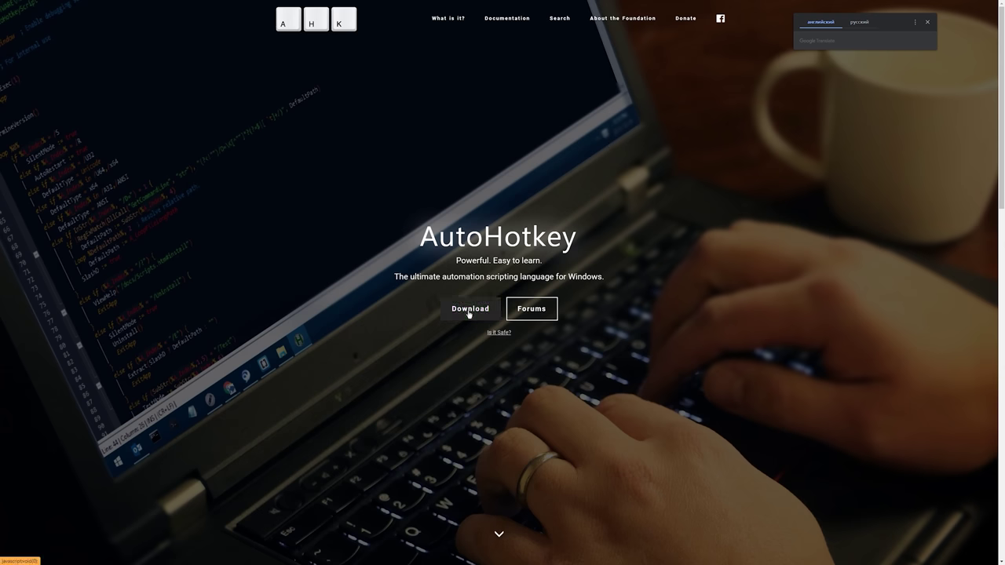
Open the download options on the AutoHotkey website
{"action": "left_click", "coordinate": [469, 314]}
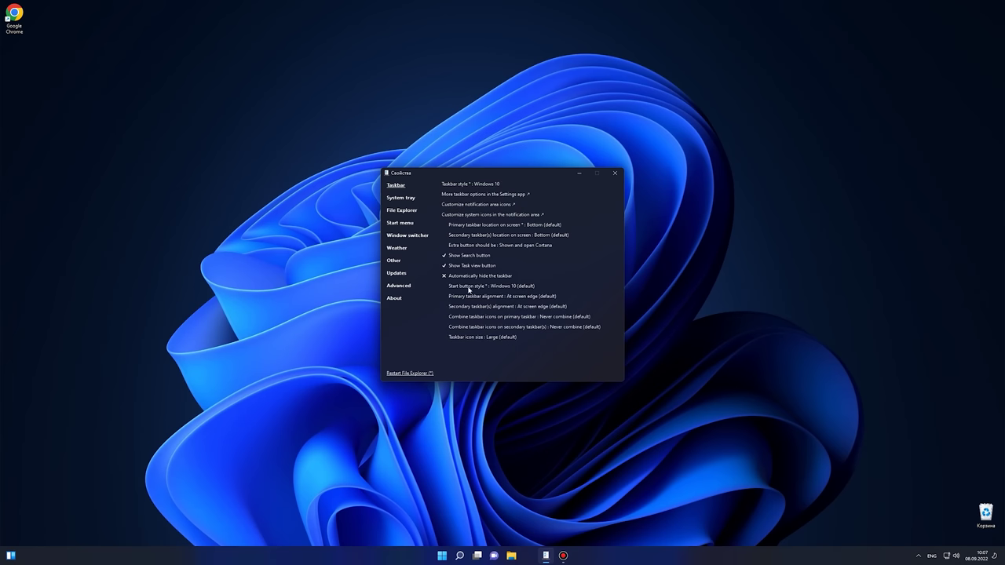
View the available Start button styles in the ExplorerPatcher taskbar properties
{"action": "left_click", "coordinate": [520, 287]}
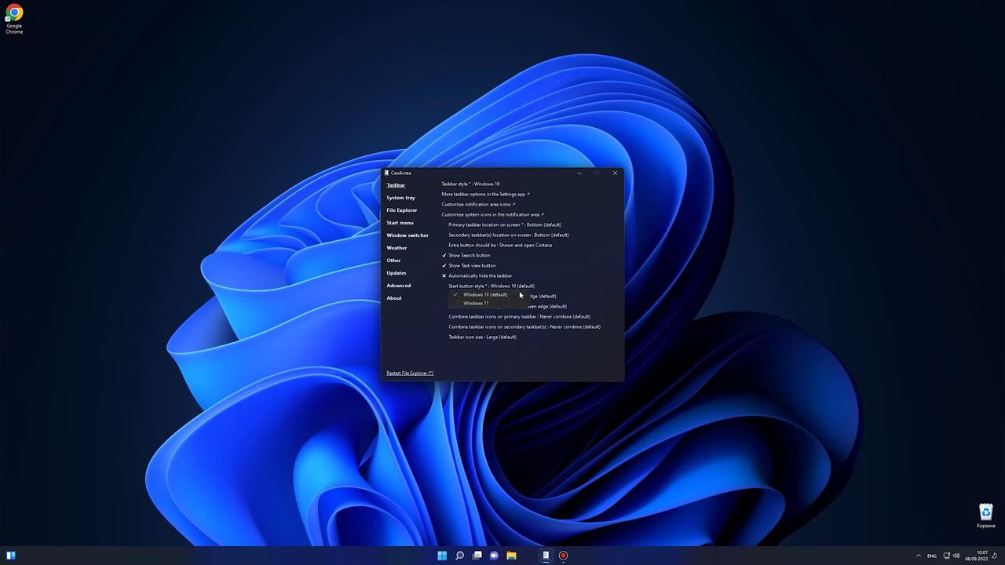
{"action": "left_click", "coordinate": [590, 349]}
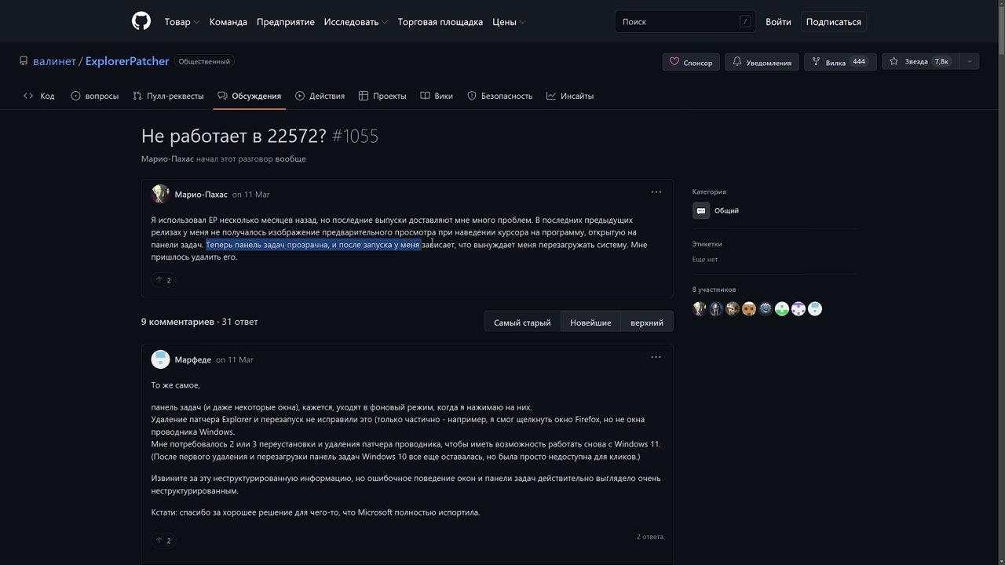
Highlight the sentence about the transparent, freezing taskbar in the opening post of the ExplorerPatcher discussion on build 22572
{"action": "left_click_drag", "start_coordinate": [428, 245], "coordinate": [617, 248]}
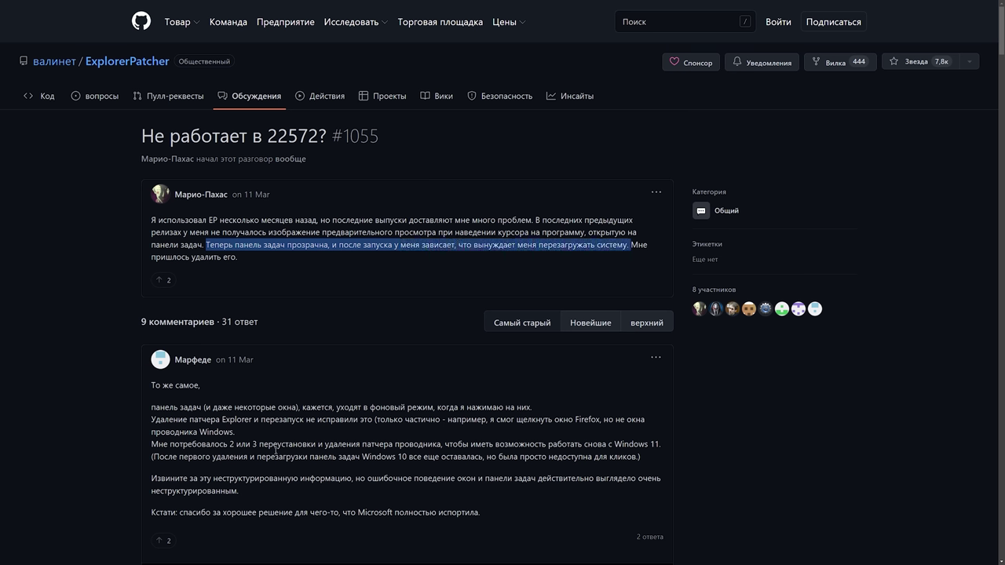
{"action": "left_click", "coordinate": [151, 385]}
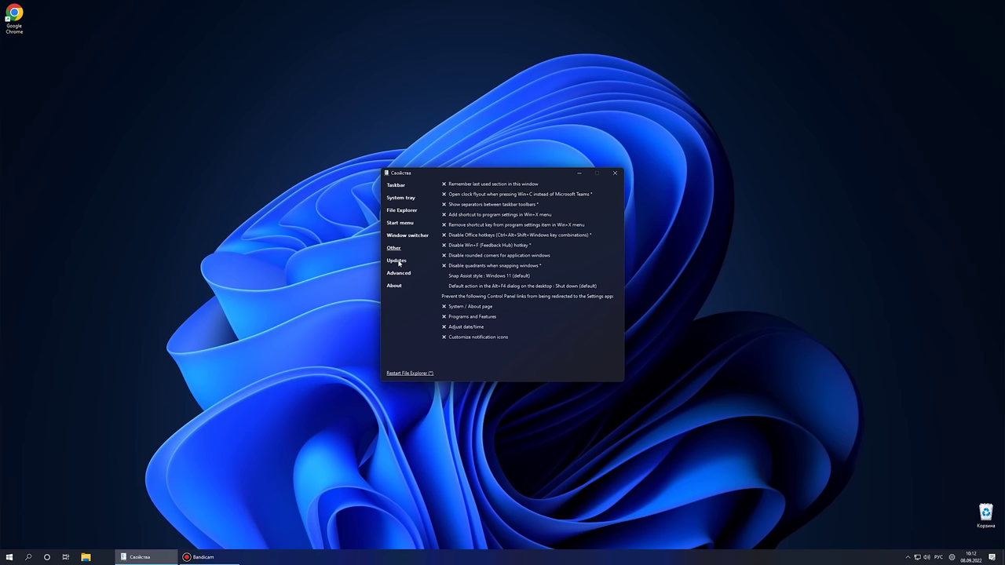
Examine the Updates and Advanced settings and the window switcher style option in the ExplorerPatcher properties
{"action": "left_click", "coordinate": [396, 260]}
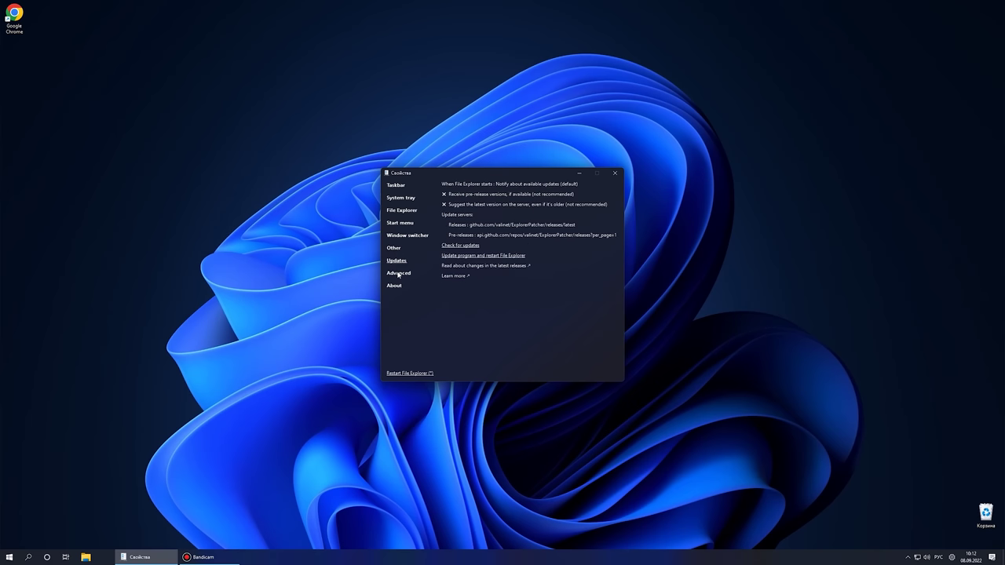
{"action": "left_click", "coordinate": [398, 273]}
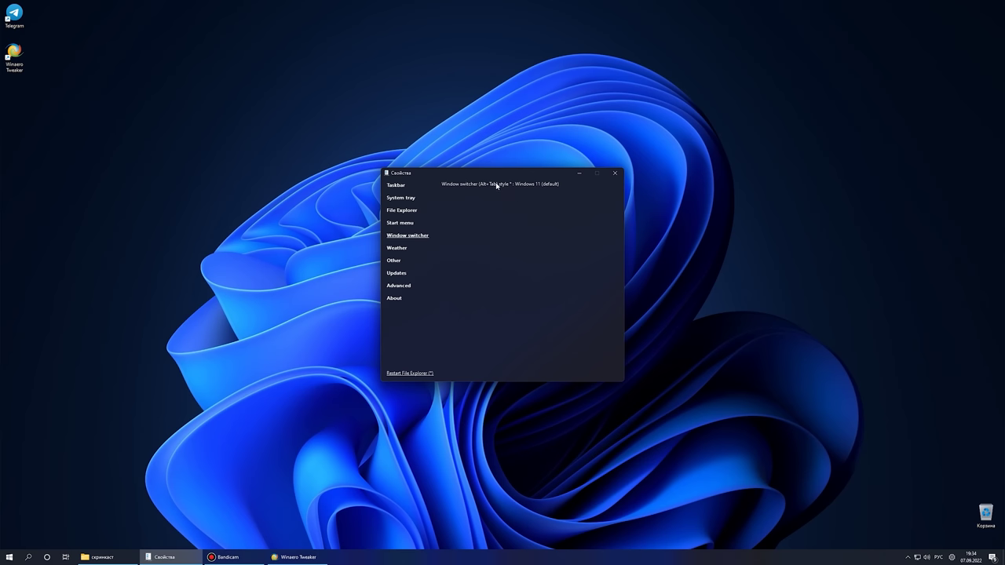
{"action": "left_click", "coordinate": [497, 185]}
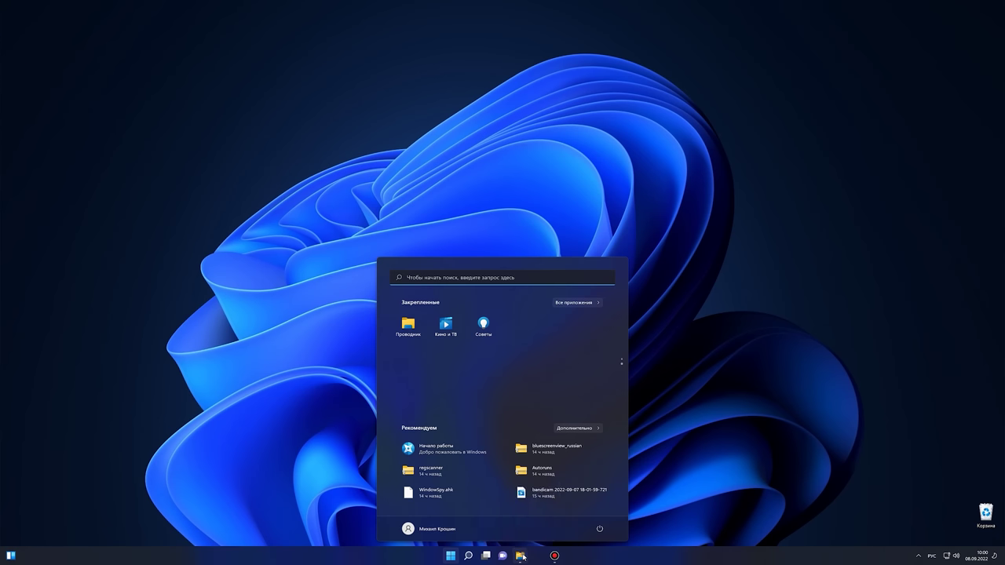
Open File Explorer and view the Windows 11 context menu of an empty area on drive D
{"action": "left_click", "coordinate": [521, 555]}
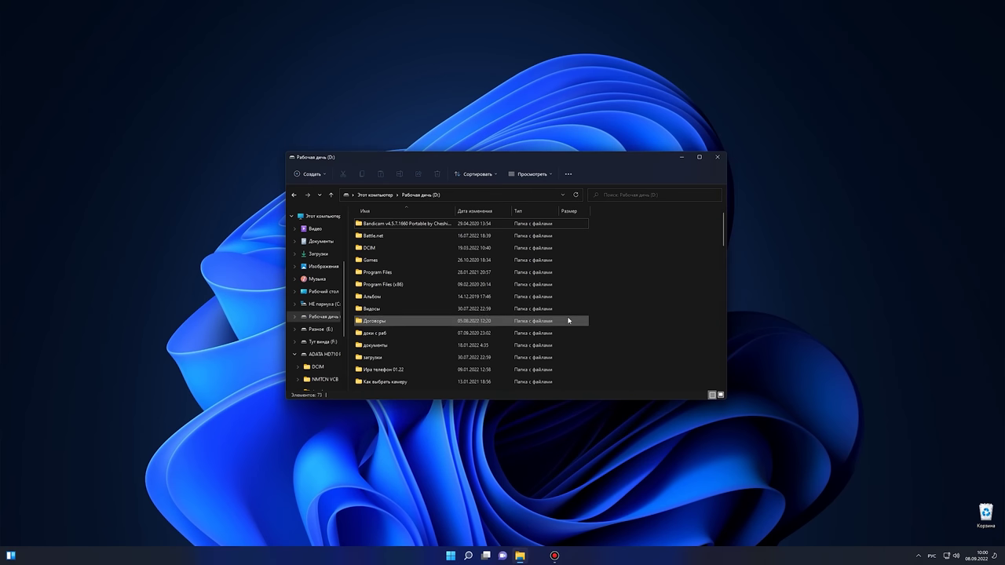
{"action": "right_click", "coordinate": [613, 257]}
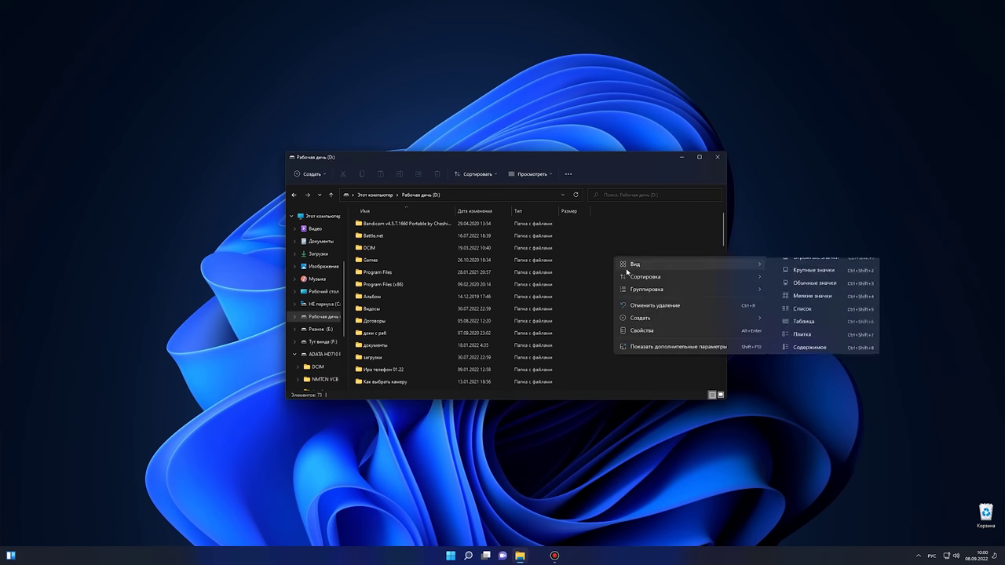
{"action": "mouse_move", "coordinate": [646, 290]}
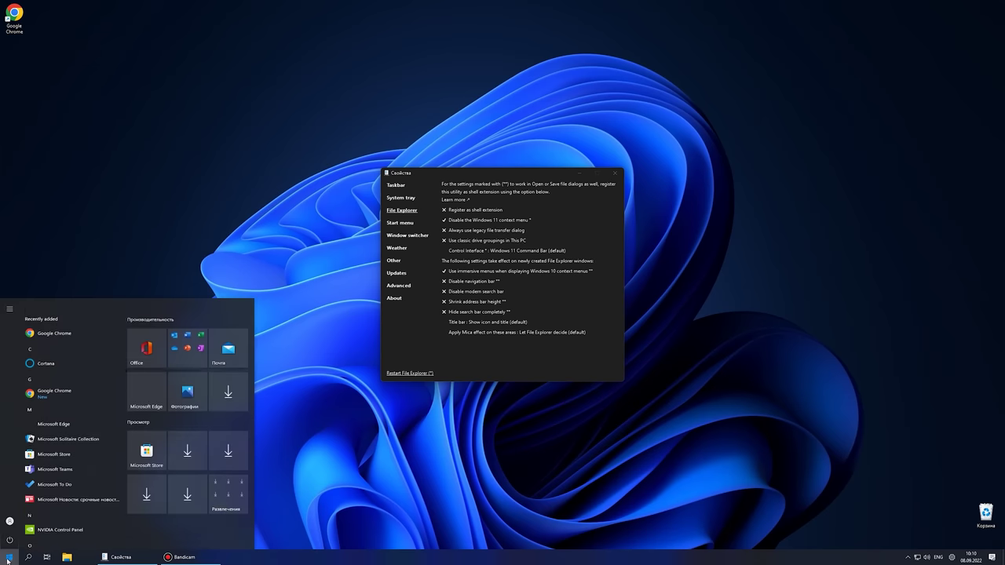
Open drive D in File Explorer and view the classic context menu of an empty area in the folder
{"action": "left_click", "coordinate": [67, 557]}
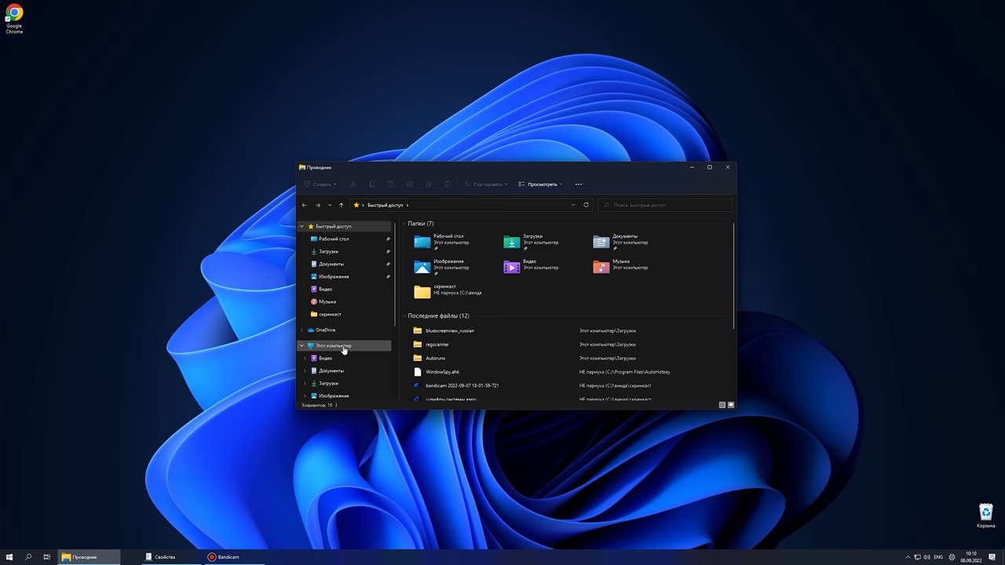
{"action": "scroll", "coordinate": [348, 349], "scroll_direction": "down", "scroll_amount": 2}
{"action": "scroll", "coordinate": [349, 338], "scroll_direction": "down", "scroll_amount": 1}
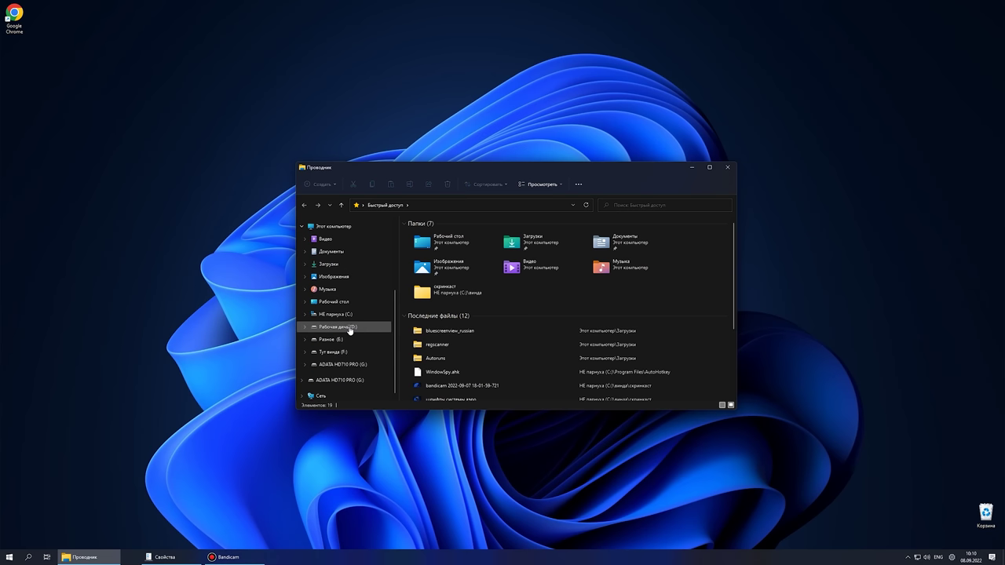
{"action": "left_click", "coordinate": [349, 330]}
{"action": "right_click", "coordinate": [666, 309]}
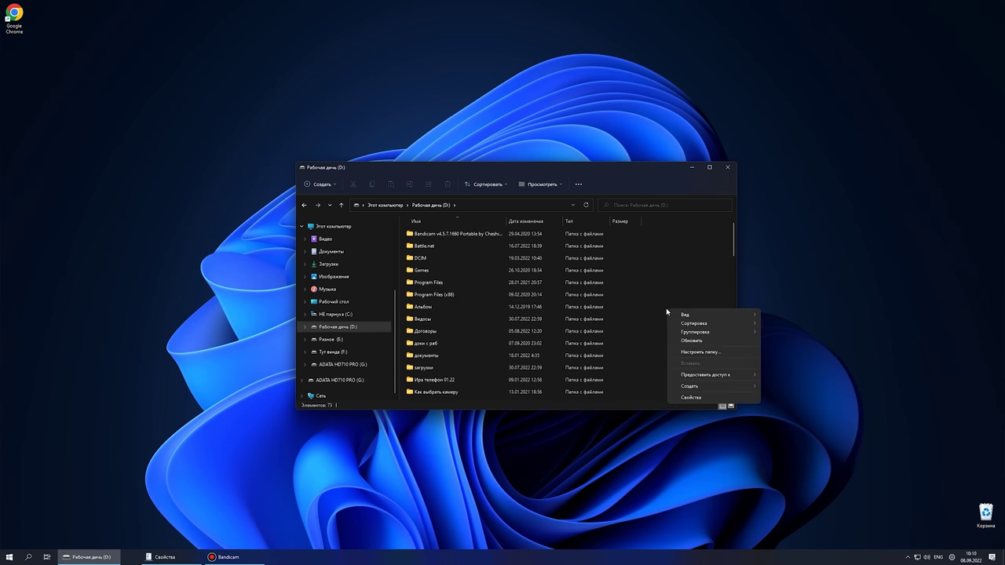
{"action": "right_click", "coordinate": [634, 280]}
{"action": "mouse_move", "coordinate": [682, 297]}
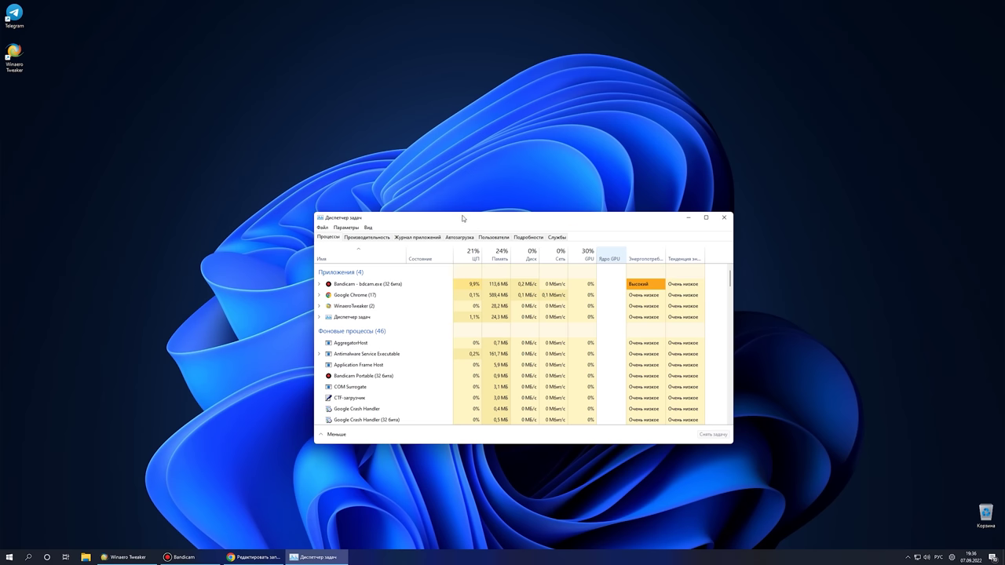
Show the startup apps in Task Manager and bring up the actions for Яндекс.Музыка
{"action": "left_click", "coordinate": [455, 238]}
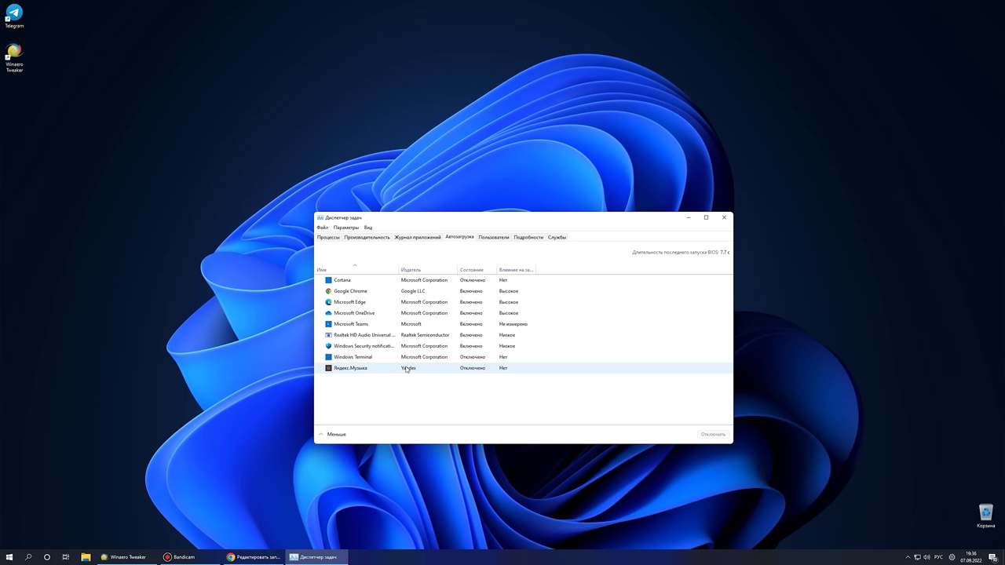
{"action": "right_click", "coordinate": [497, 369]}
{"action": "left_click", "coordinate": [450, 388]}
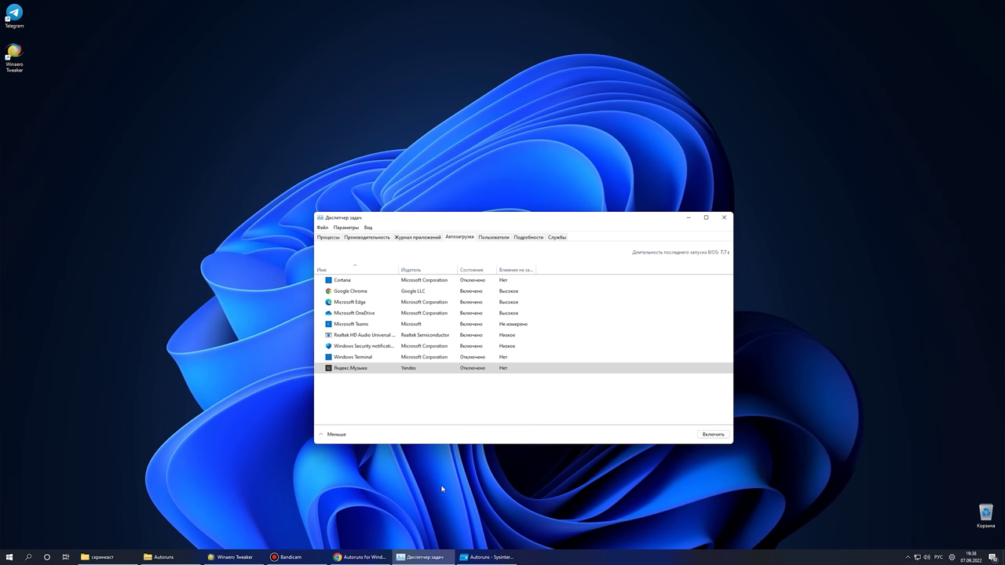
Switch to Autoruns and change its theme to dark
{"action": "left_click", "coordinate": [482, 556]}
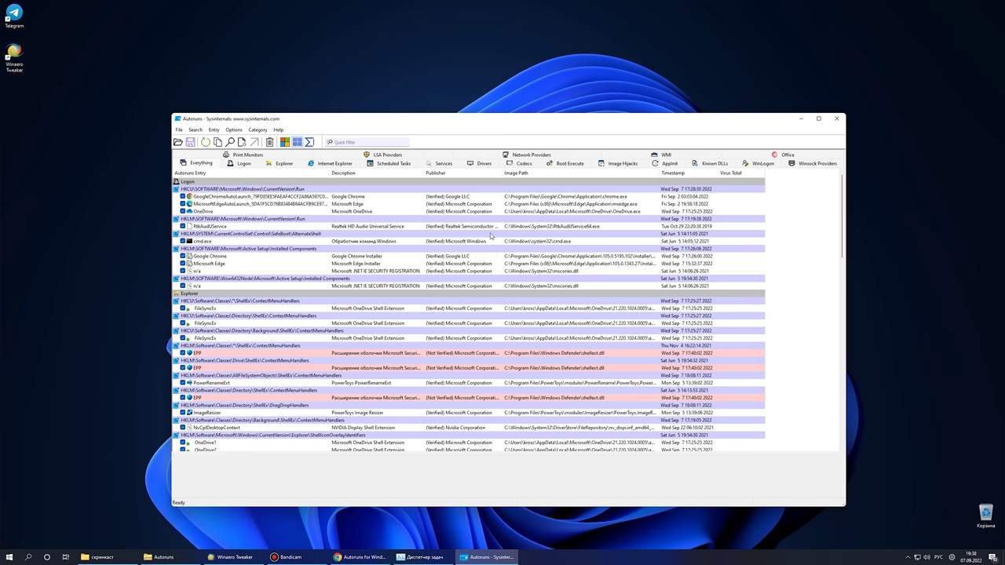
{"action": "left_click", "coordinate": [243, 131]}
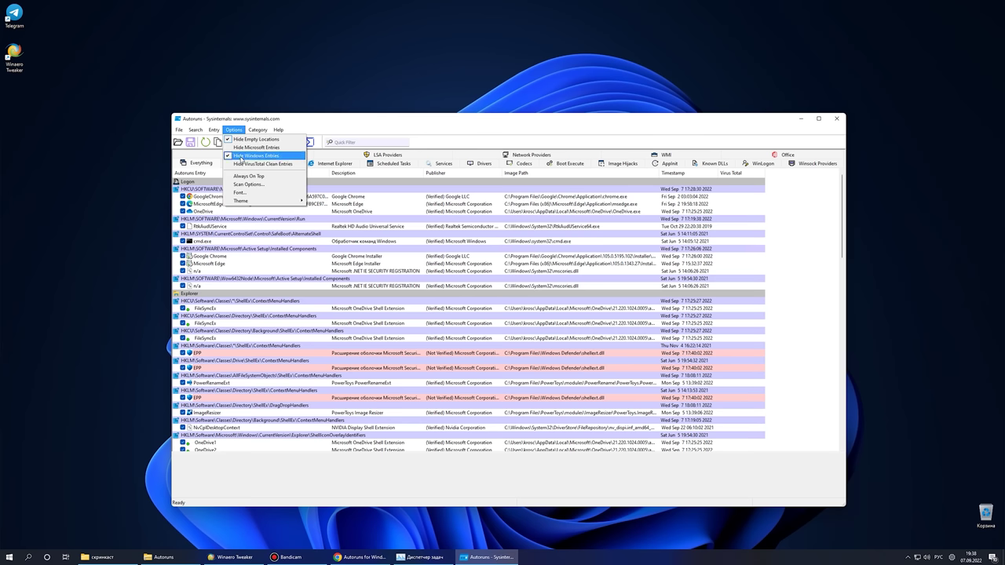
{"action": "mouse_move", "coordinate": [244, 202]}
{"action": "left_click", "coordinate": [321, 209]}
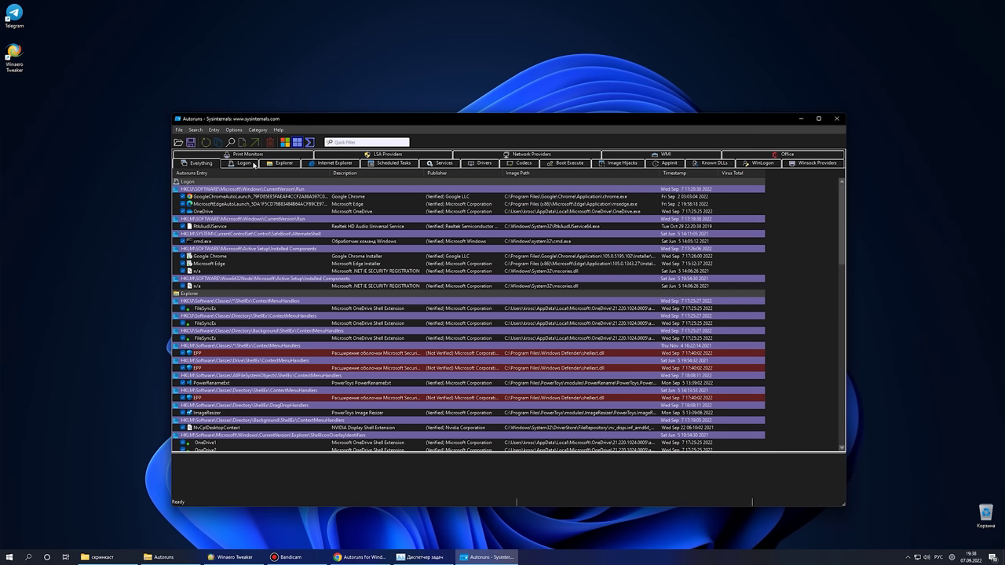
{"action": "left_click", "coordinate": [235, 130]}
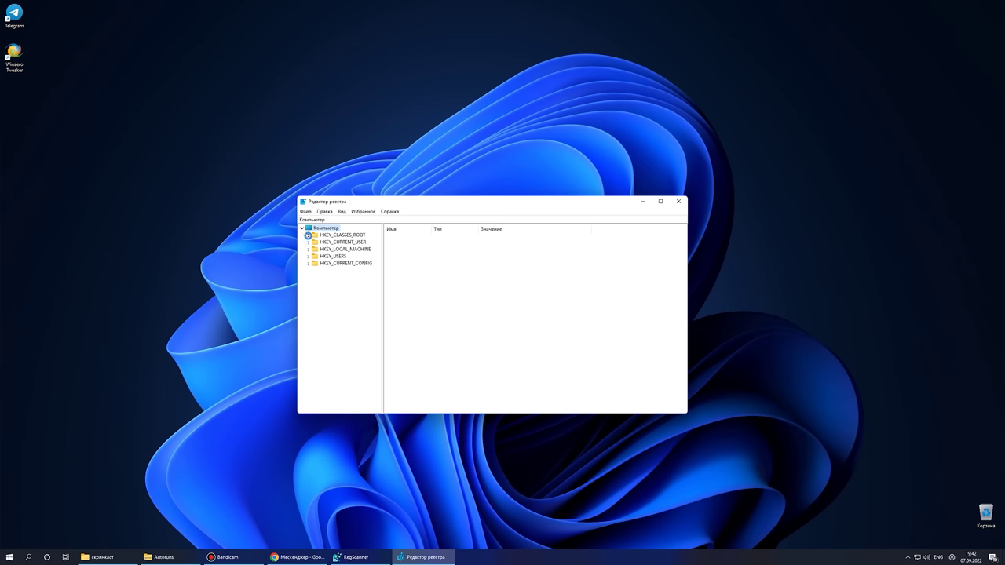
Expand HKEY_CLASSES_ROOT in the Registry Editor and search key names, value names and data for "edge"
{"action": "left_click", "coordinate": [310, 235]}
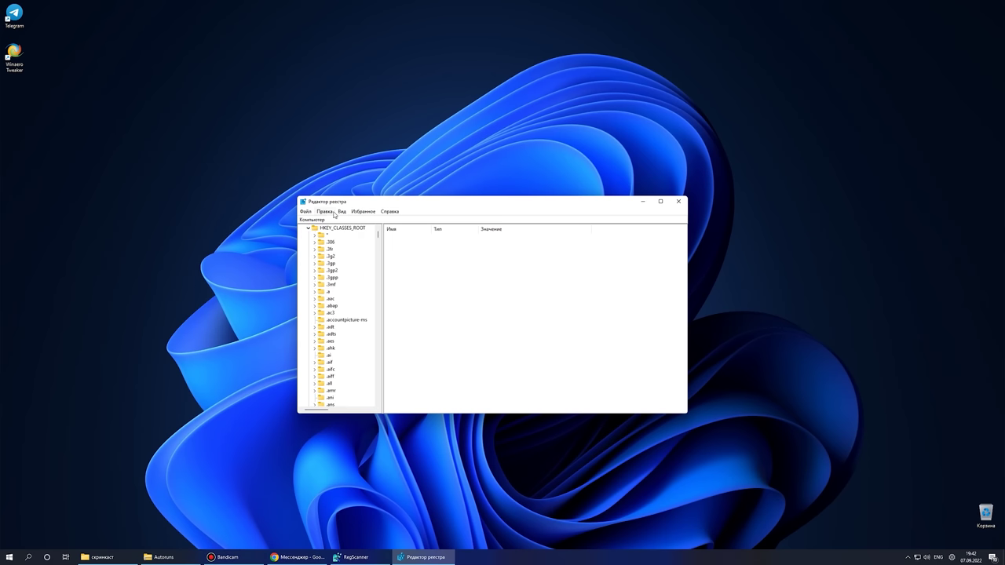
{"action": "left_click", "coordinate": [326, 212]}
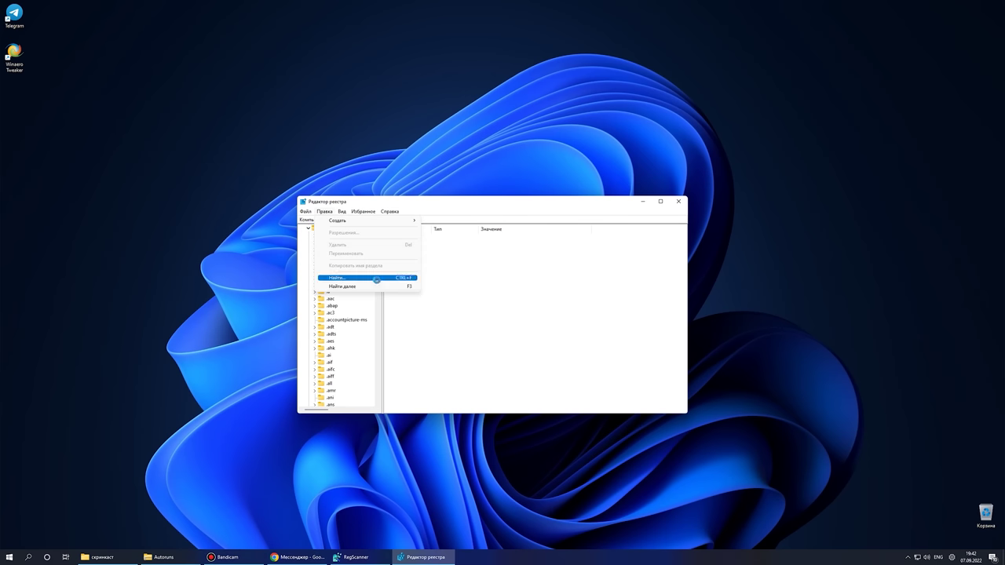
{"action": "left_click", "coordinate": [338, 278]}
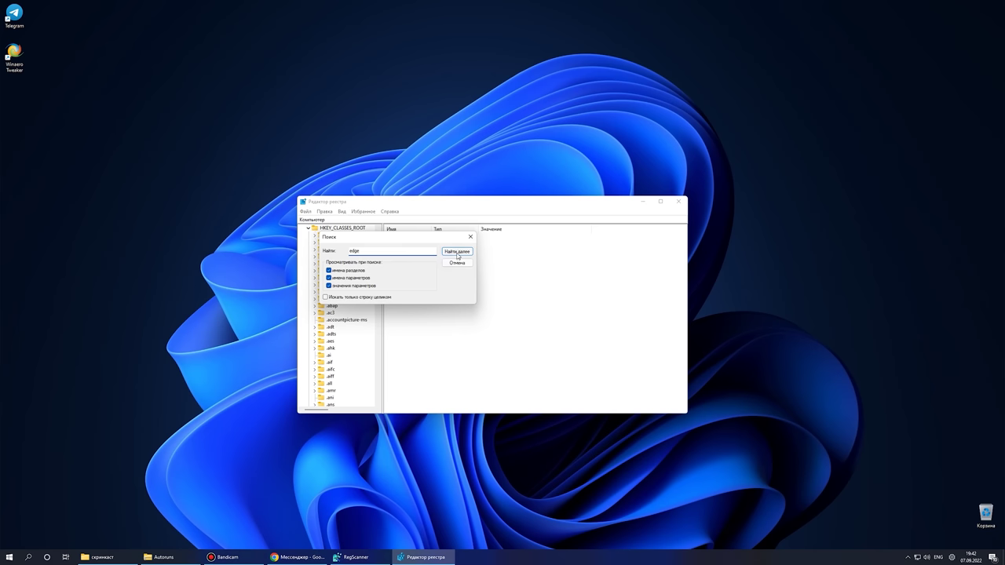
{"action": "left_click", "coordinate": [458, 253]}
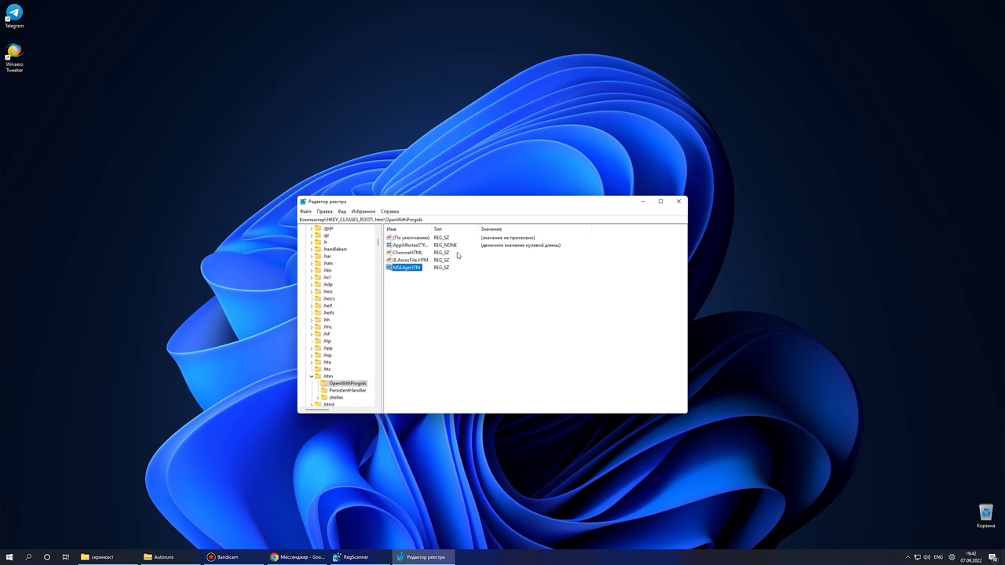
Go through the further registry matches for "edge" one after another
{"action": "key", "text": "F3"}
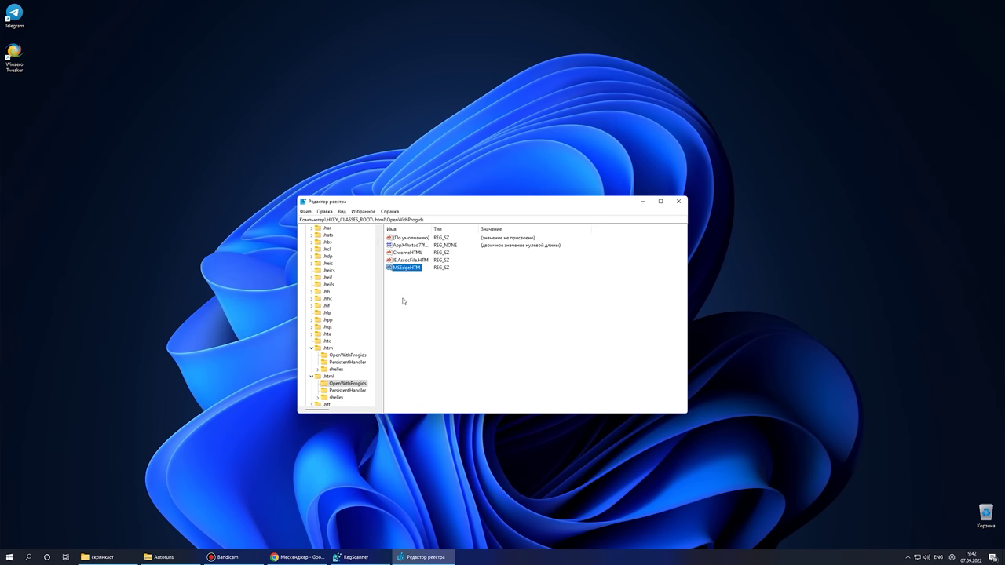
{"action": "scroll", "coordinate": [352, 298], "scroll_direction": "down", "scroll_amount": 6}
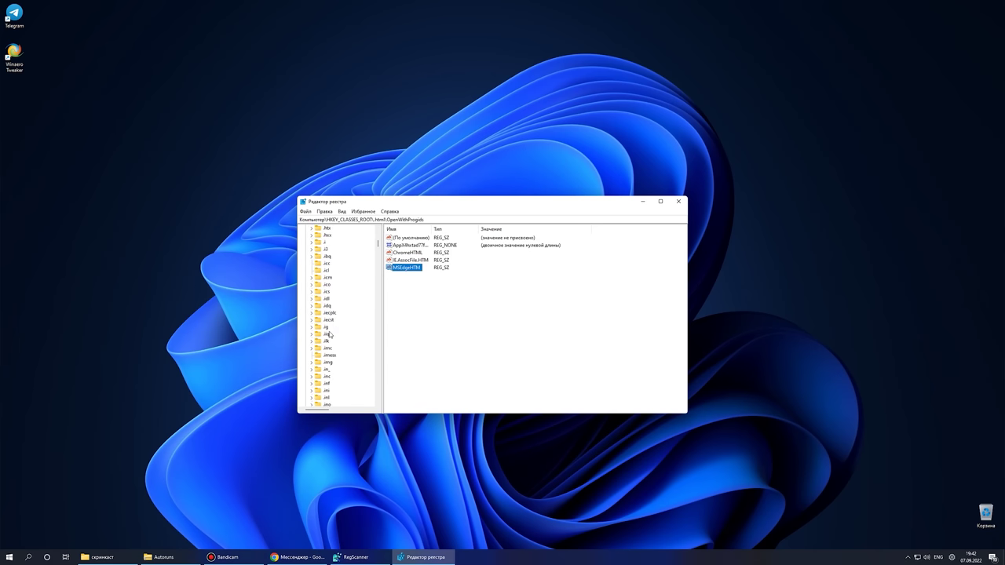
{"action": "key", "text": "F3"}
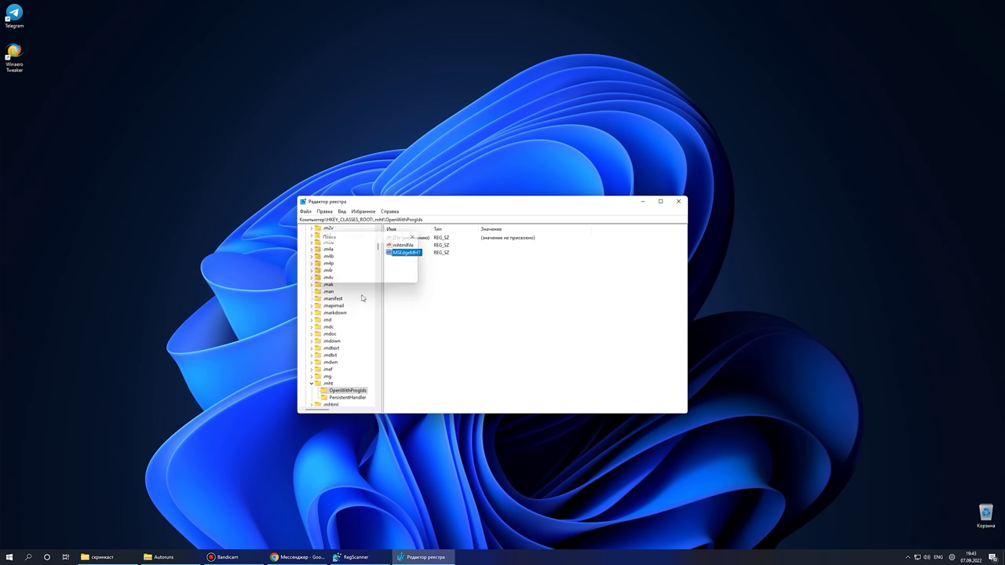
{"action": "key", "text": "F3"}
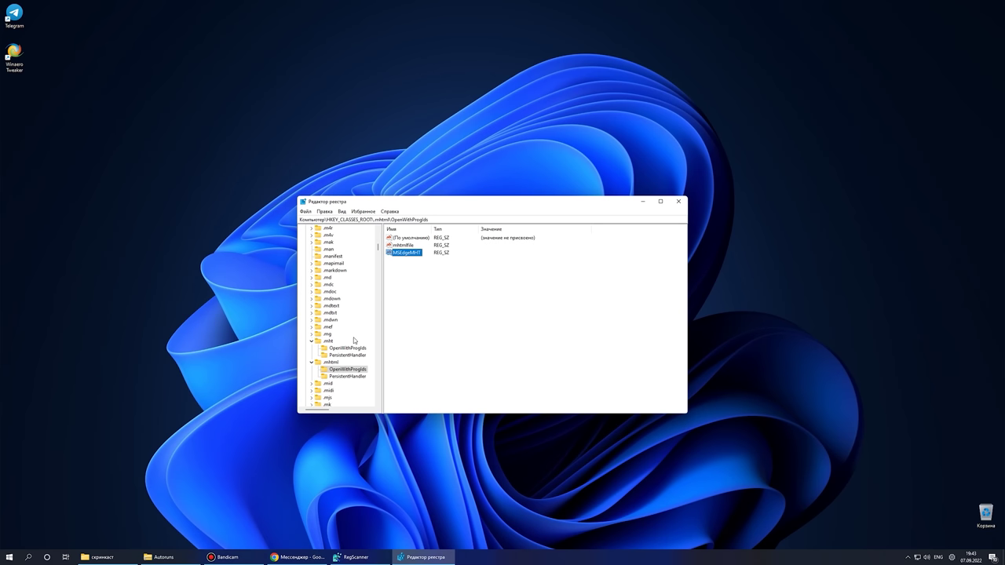
{"action": "key", "text": "F3"}
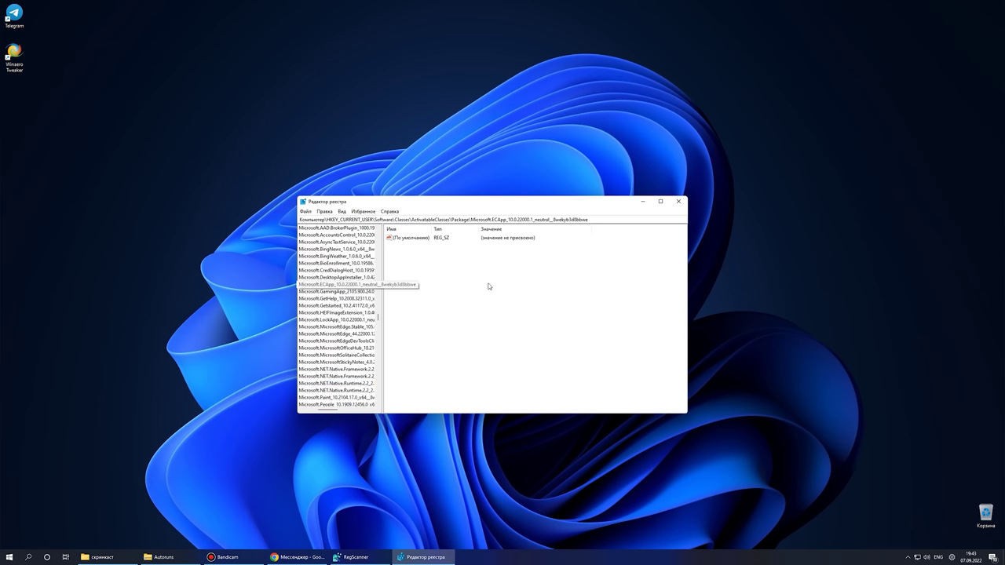
Switch to RegScanner, scan the registry's values, data and keys for items containing "edge", and look through the found entries
{"action": "left_click", "coordinate": [359, 553]}
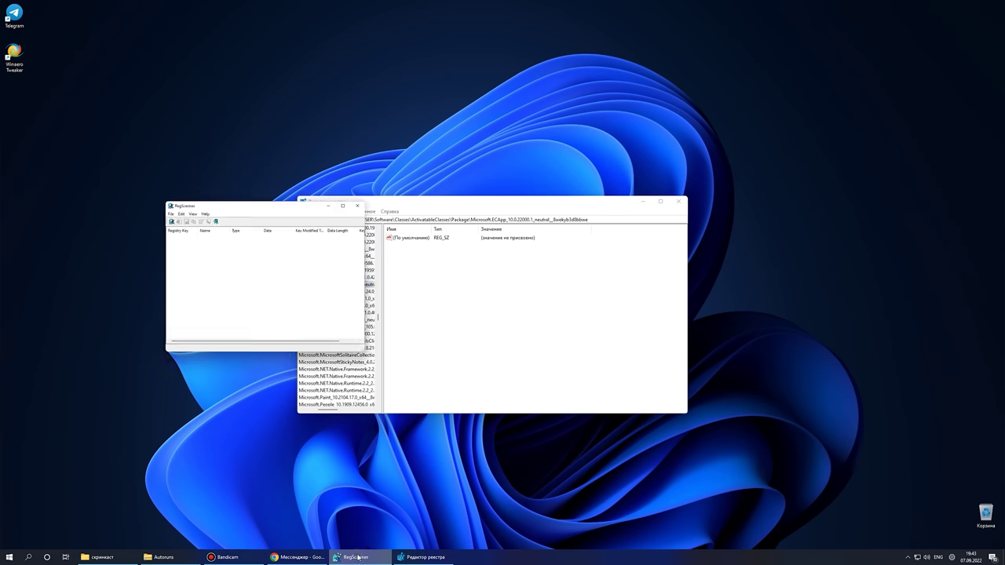
{"action": "left_click", "coordinate": [644, 203]}
{"action": "left_click_drag", "start_coordinate": [274, 130], "coordinate": [531, 217]}
{"action": "left_click", "coordinate": [391, 236]}
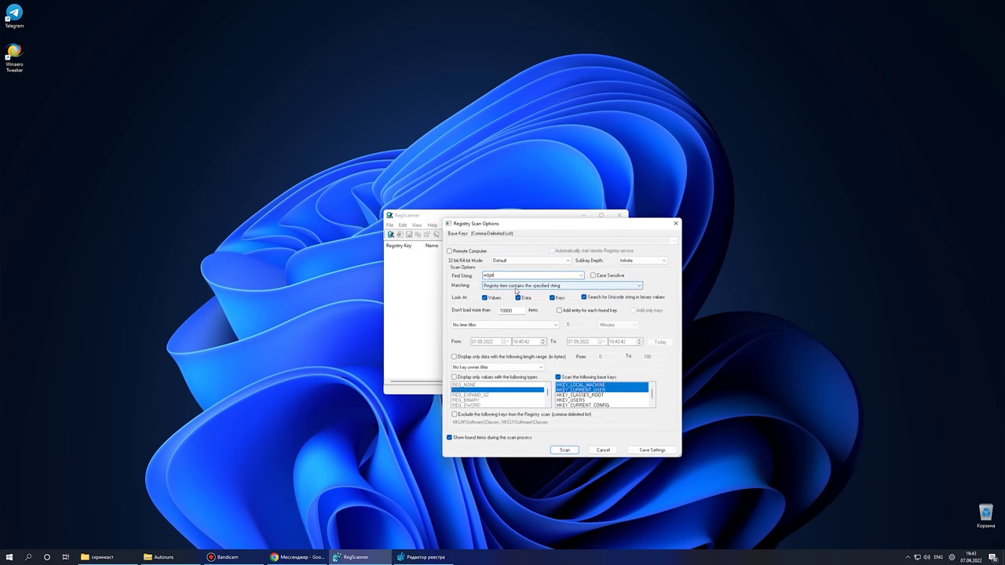
{"action": "left_click", "coordinate": [564, 450]}
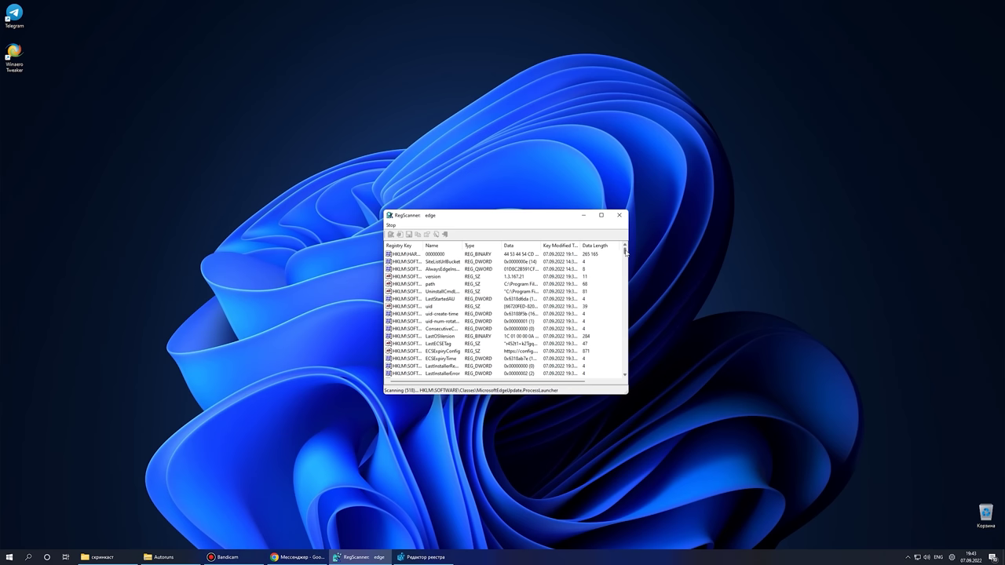
{"action": "left_click_drag", "start_coordinate": [626, 252], "coordinate": [626, 264]}
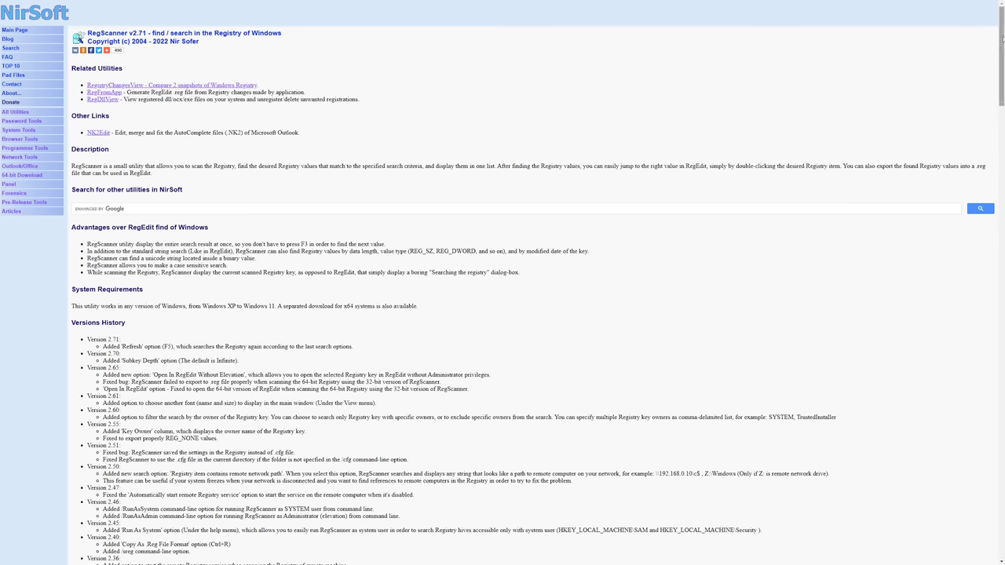
Download RegScanner as a zip file (regscanner.zip) from its NirSoft page in the browser
{"action": "left_click_drag", "start_coordinate": [1002, 40], "coordinate": [1002, 390]}
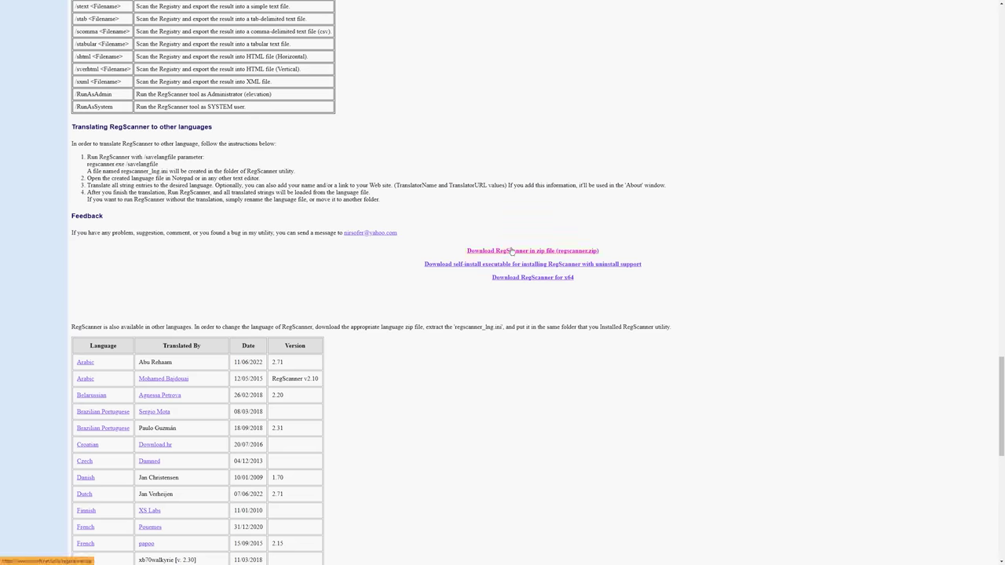
{"action": "left_click", "coordinate": [512, 251]}
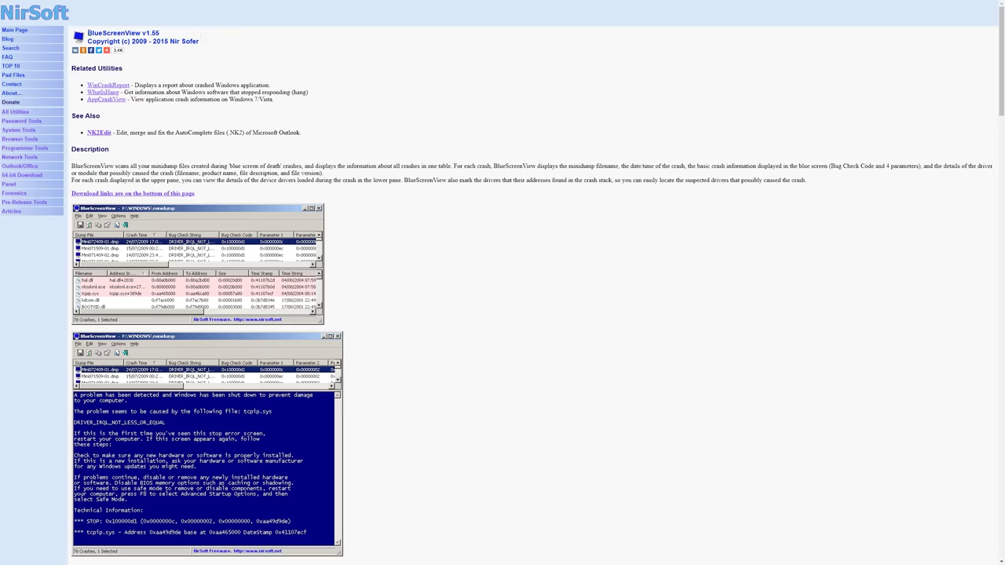
{"action": "left_click_drag", "start_coordinate": [86, 32], "coordinate": [189, 35]}
{"action": "left_click_drag", "start_coordinate": [1003, 106], "coordinate": [992, 410]}
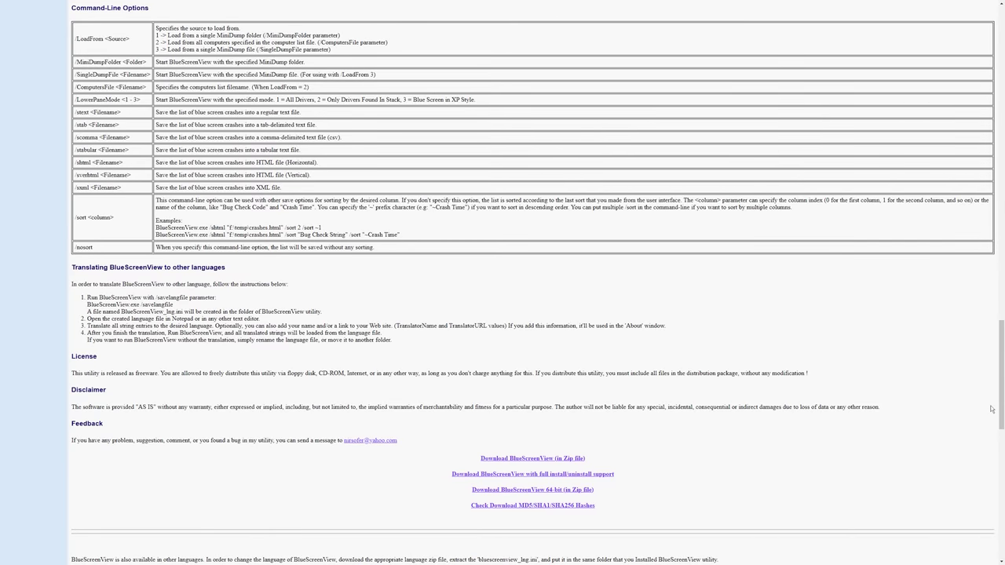
{"action": "left_click", "coordinate": [545, 462]}
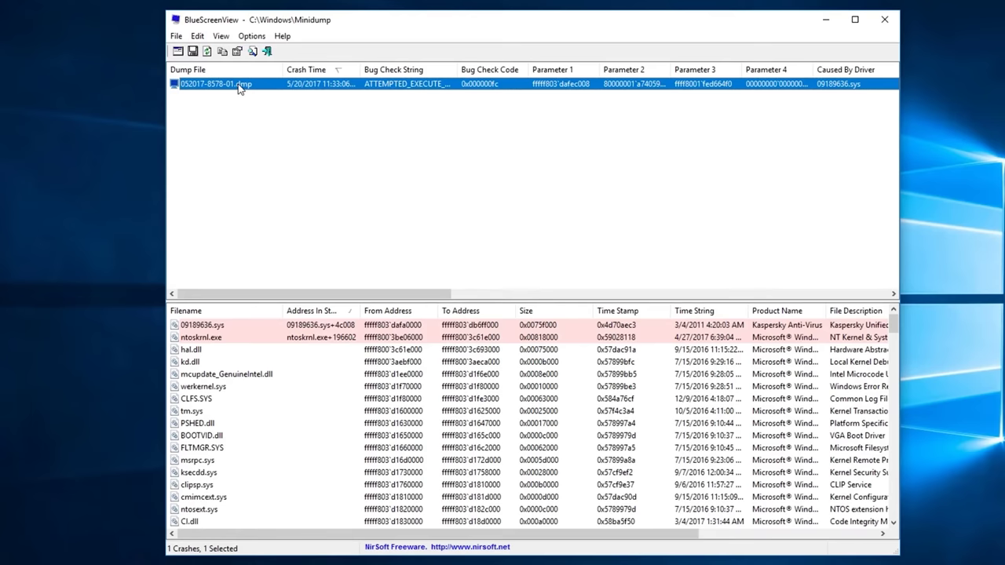
{"action": "double_click", "coordinate": [239, 88]}
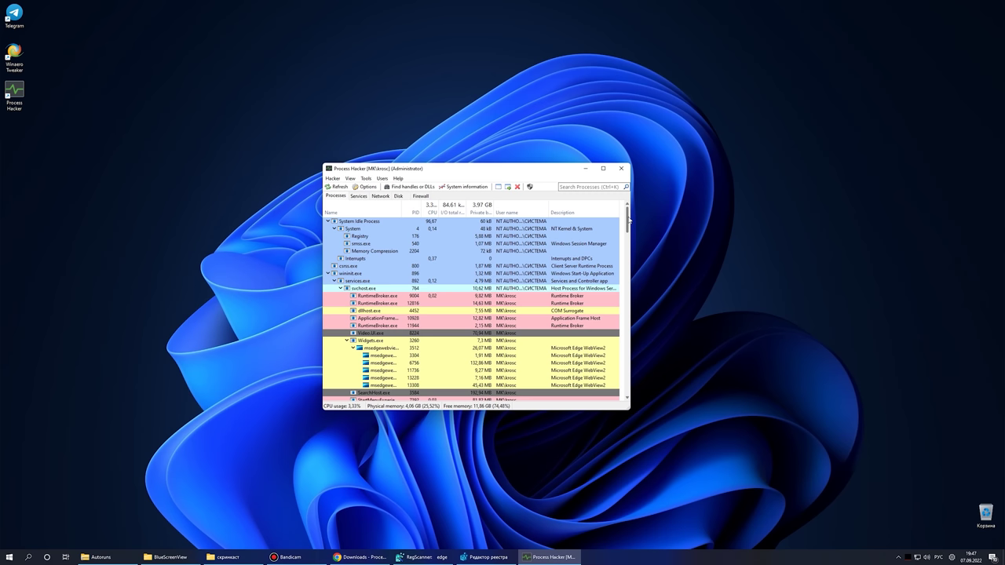
Switch to Process Hacker and examine the process list, the actions available for PowerToys.exe, and the program's tools, user, help and general commands
{"action": "left_click_drag", "start_coordinate": [629, 222], "coordinate": [633, 253]}
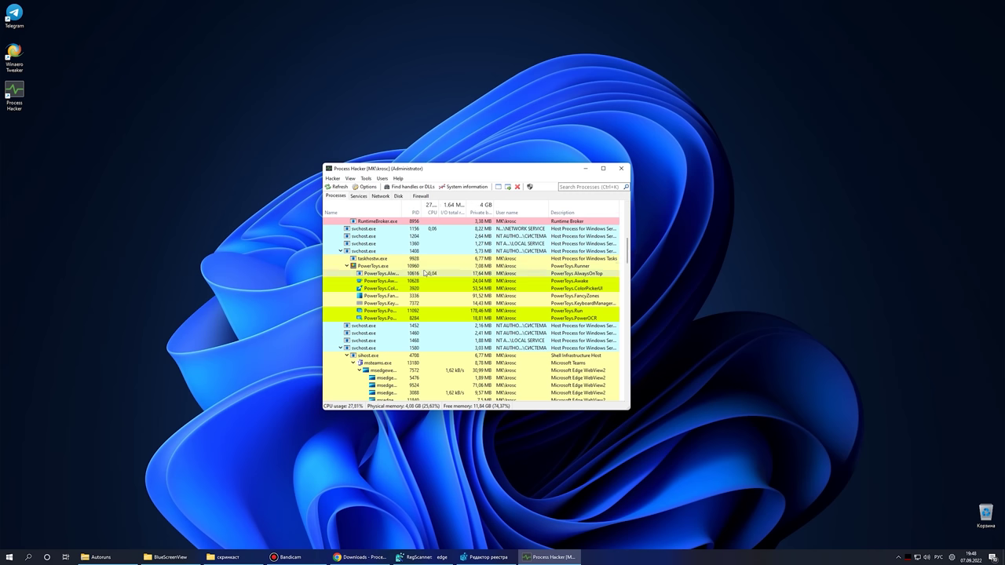
{"action": "right_click", "coordinate": [385, 267]}
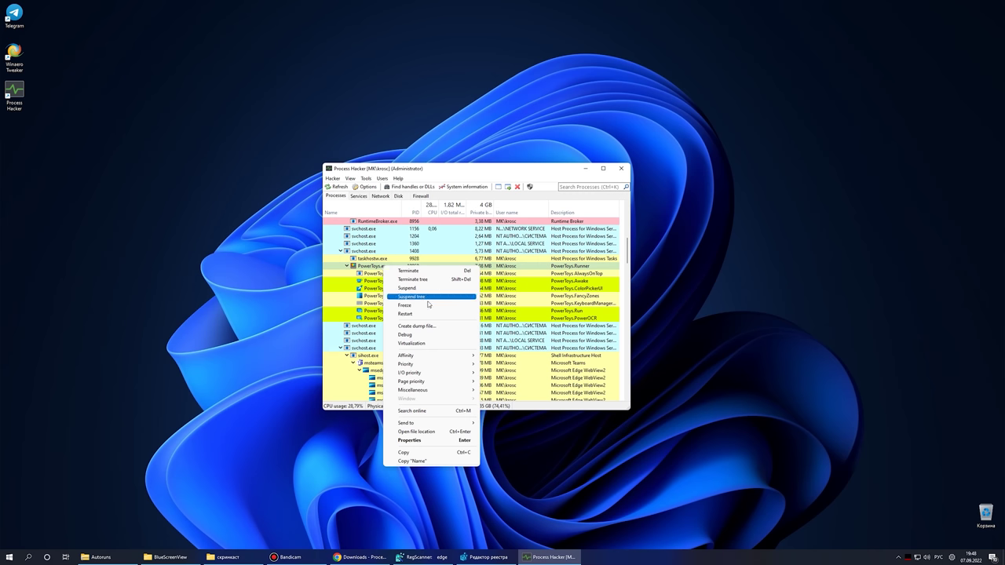
{"action": "left_click", "coordinate": [367, 179]}
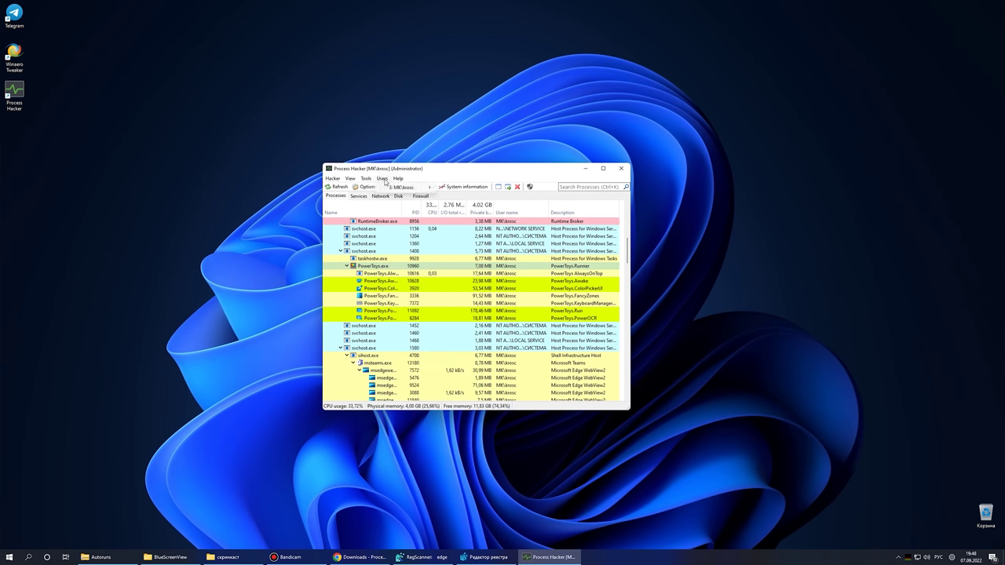
{"action": "left_click", "coordinate": [367, 179]}
{"action": "mouse_move", "coordinate": [392, 272]}
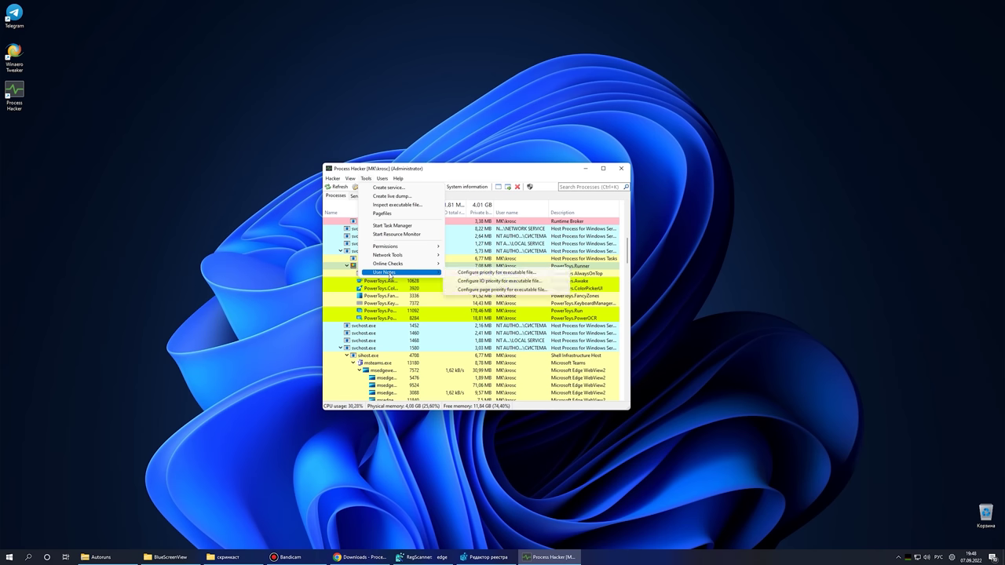
{"action": "mouse_move", "coordinate": [398, 179]}
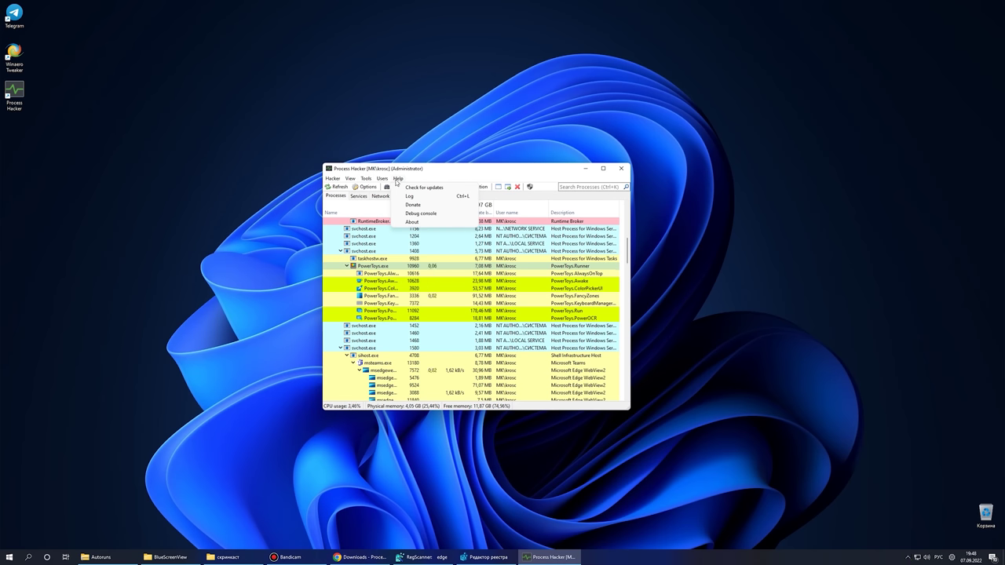
{"action": "left_click", "coordinate": [397, 179]}
{"action": "left_click", "coordinate": [365, 179]}
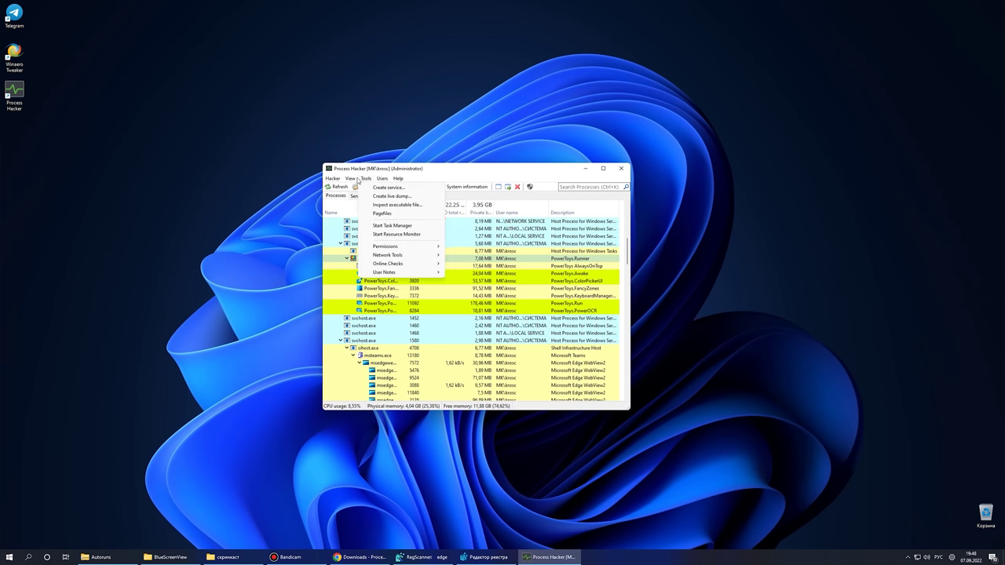
{"action": "mouse_move", "coordinate": [351, 179]}
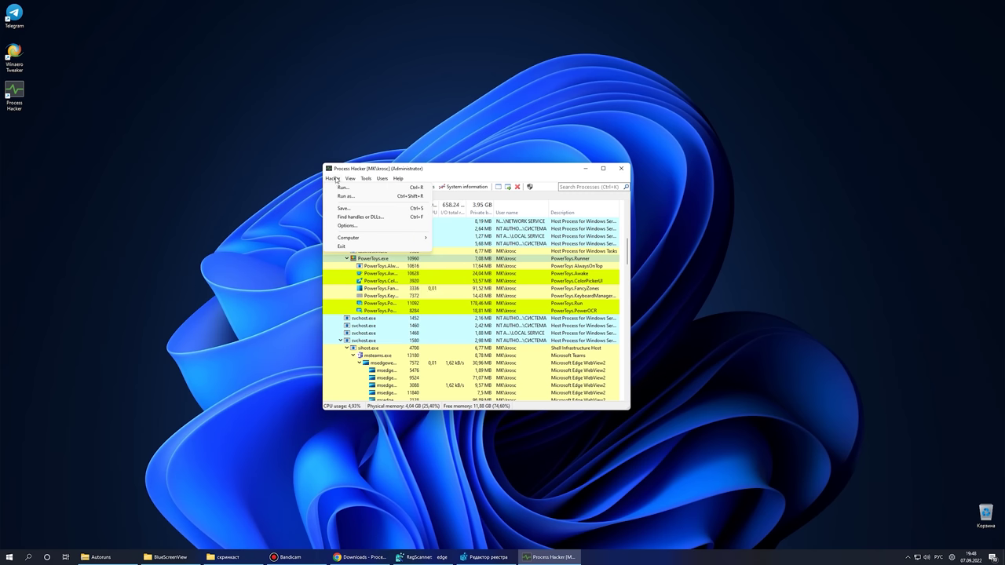
{"action": "left_click", "coordinate": [406, 316]}
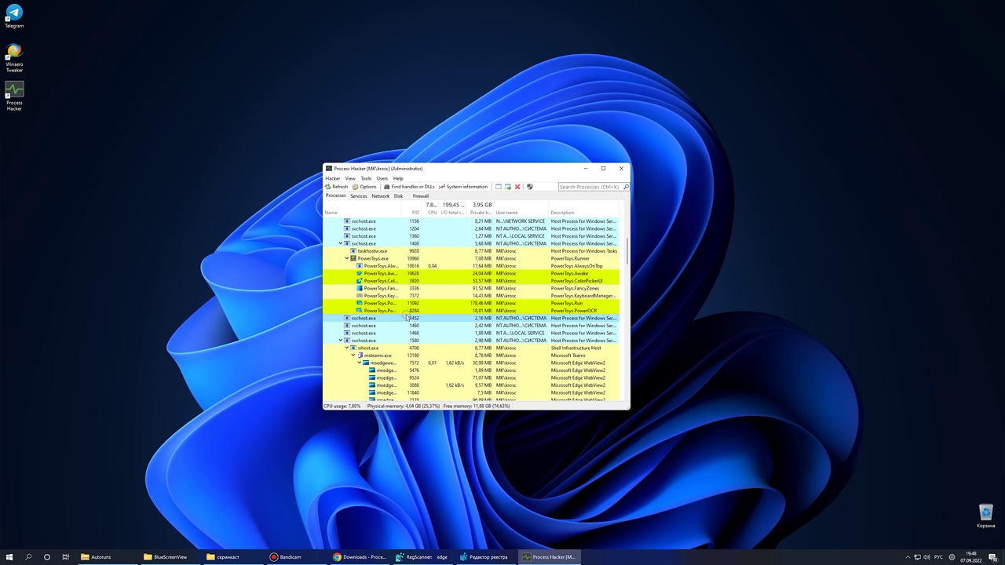
Terminate the PowerToys.exe process
{"action": "right_click", "coordinate": [377, 259]}
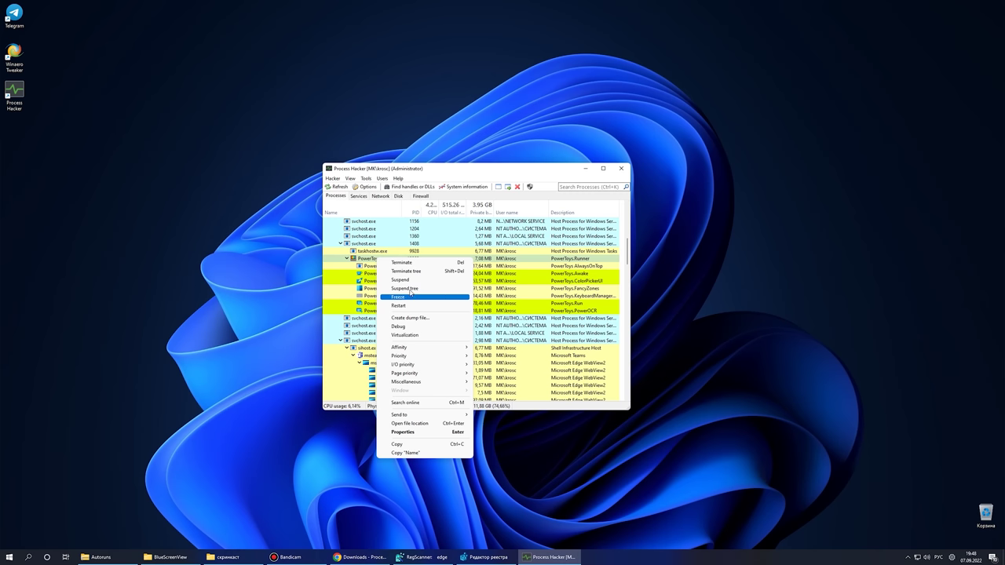
{"action": "left_click", "coordinate": [405, 262]}
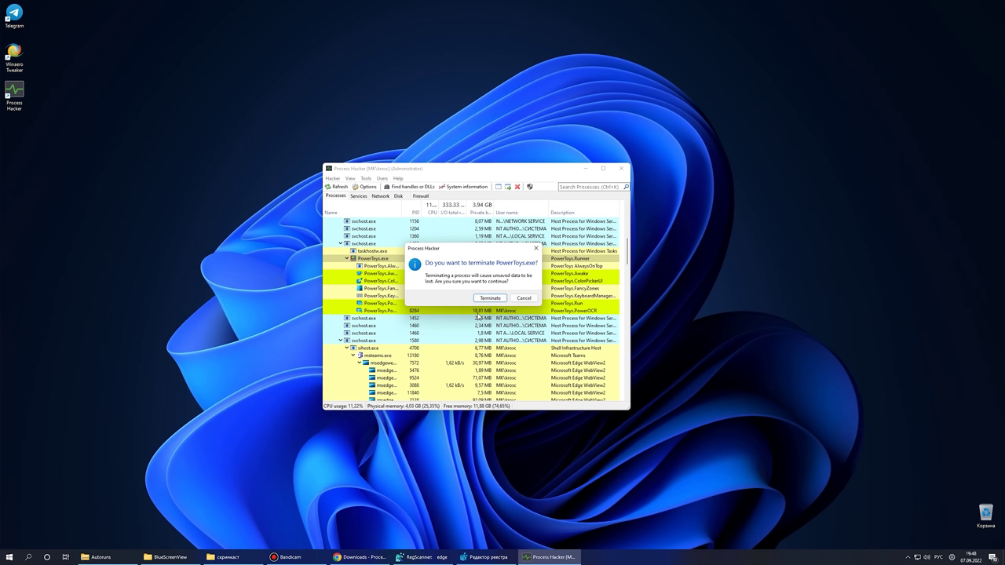